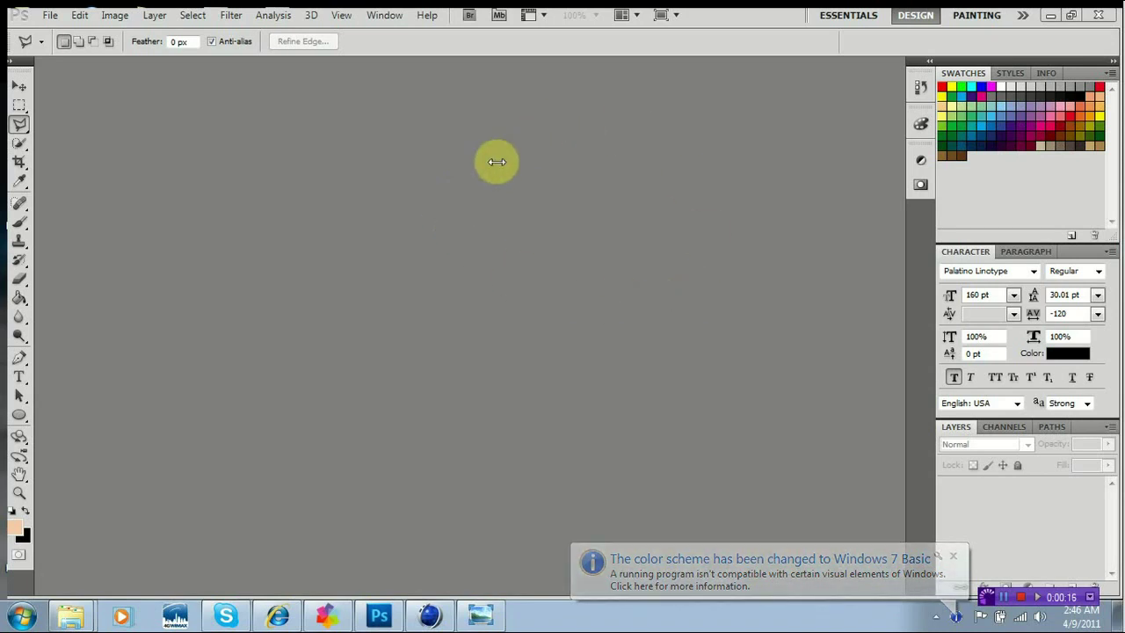
Close the Windows 'color scheme has been changed' notification balloon in the taskbar tray.
left_click(953, 556)
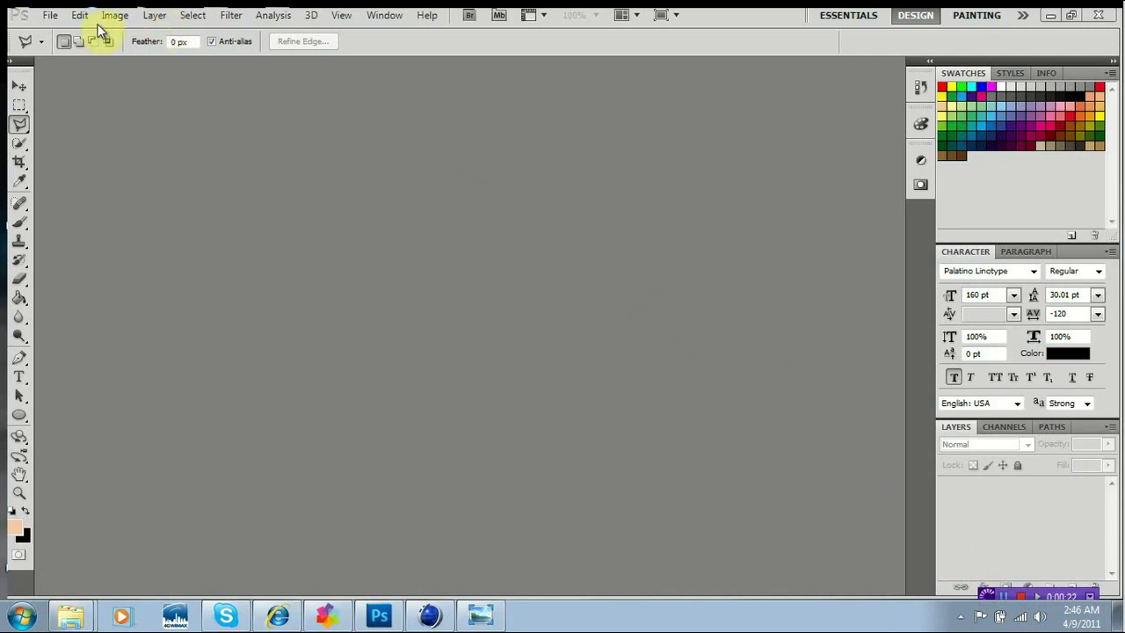
Open 2010-Chevrolet-Camaro-RS-Grey-Side-1280x960.jpg from Public Pictures via File > Open.
left_click(51, 18)
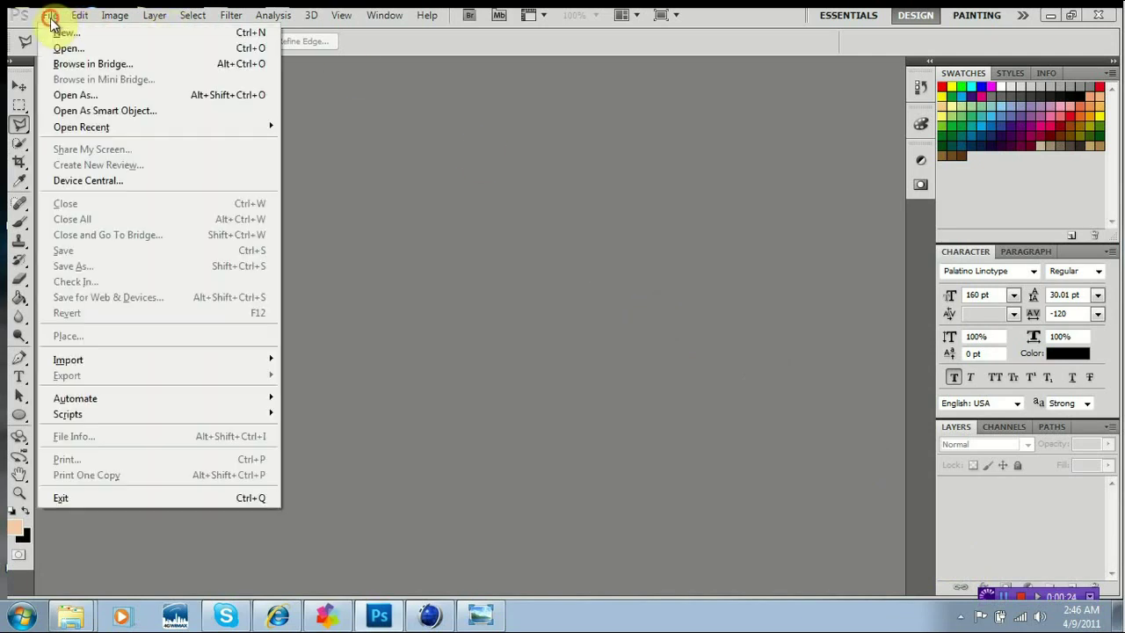
left_click(90, 49)
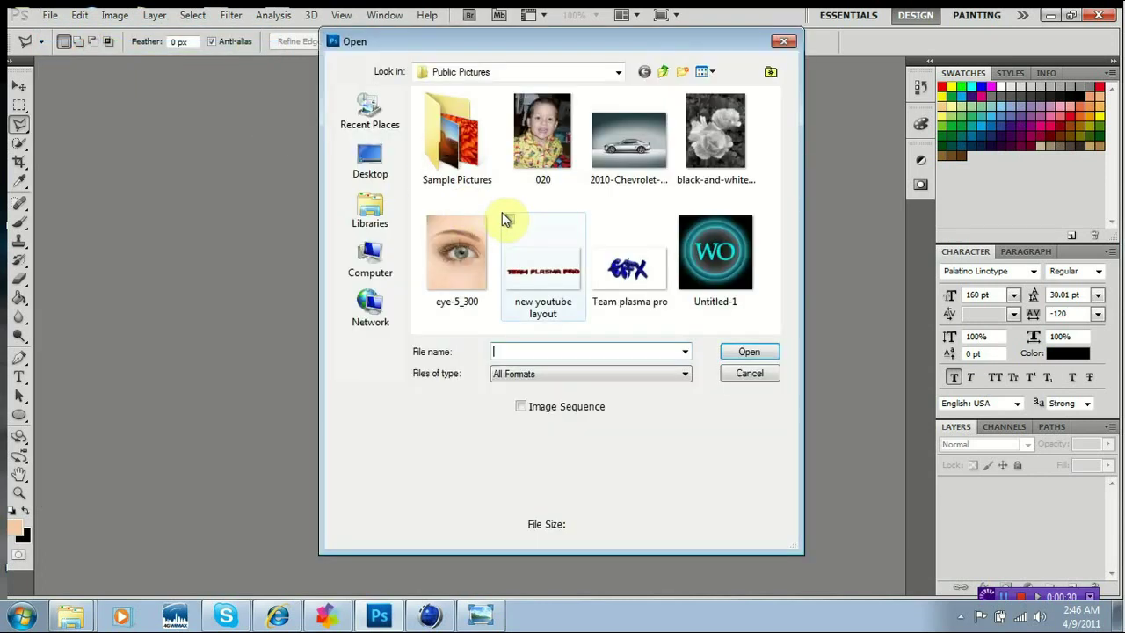
double_click(650, 129)
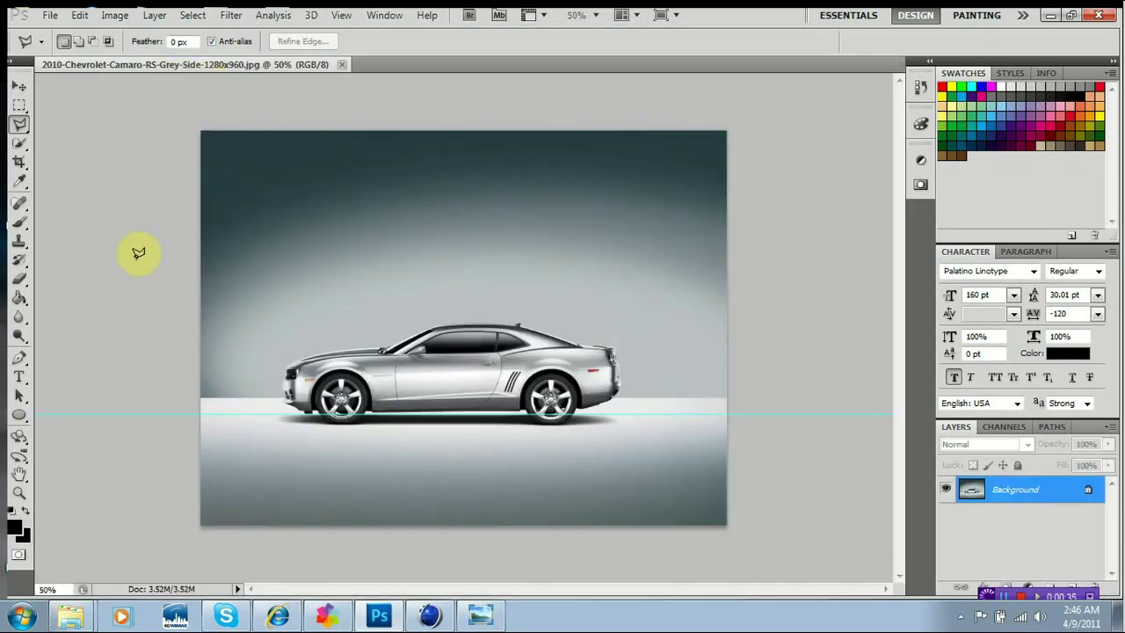
Zoom in on the Camaro's windshield, zoom back out to 100%, and pick the Lasso tool.
left_click(19, 492)
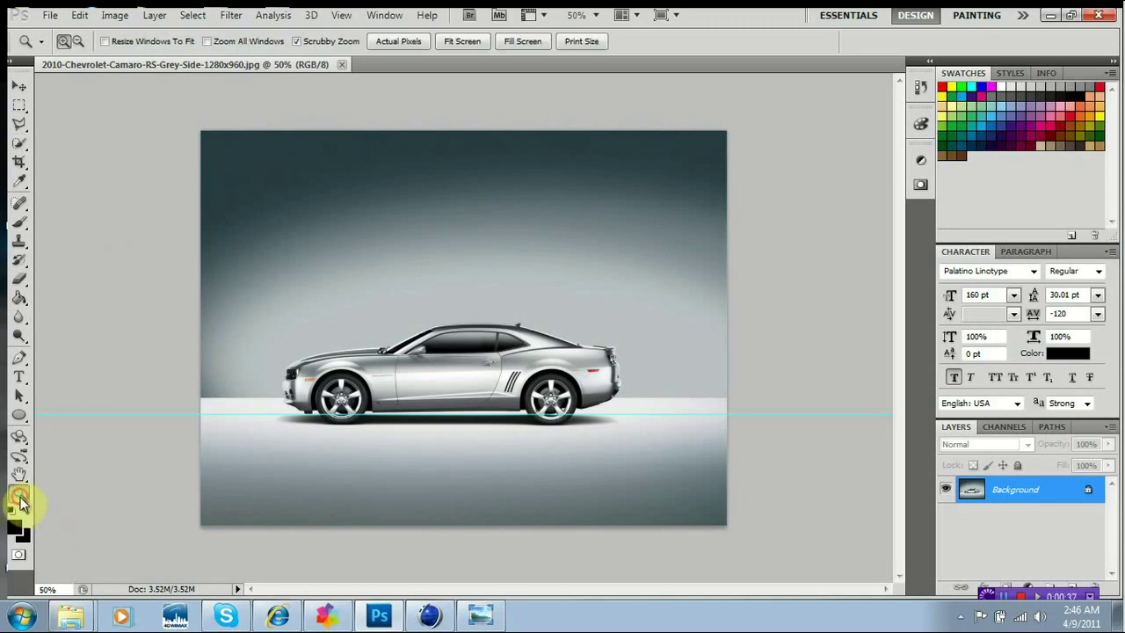
left_click(399, 345)
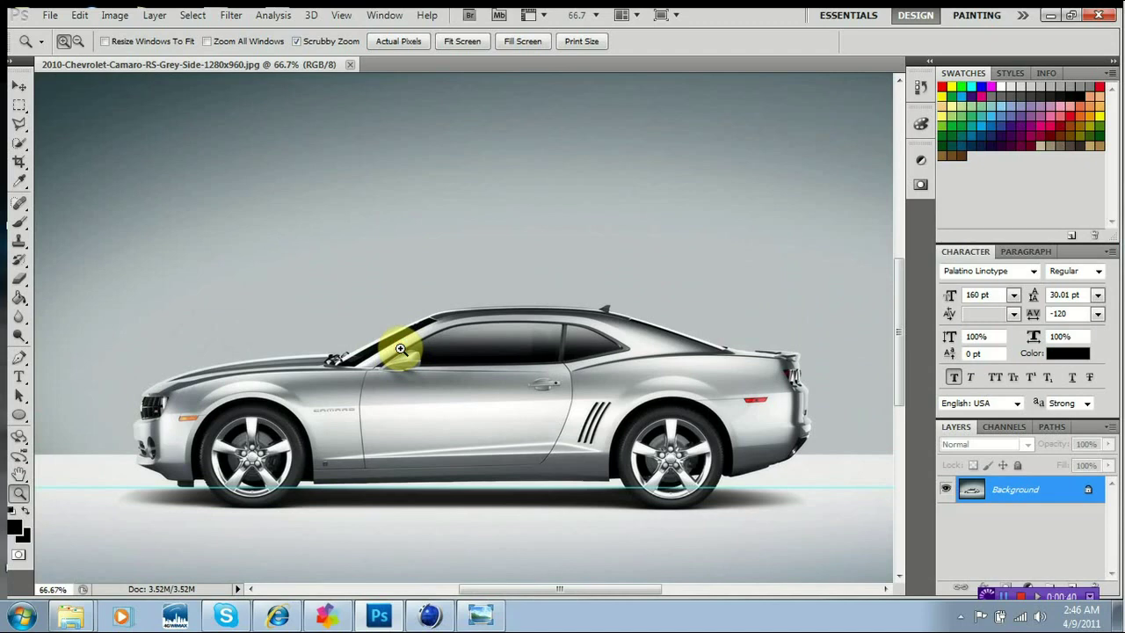
left_click(400, 349)
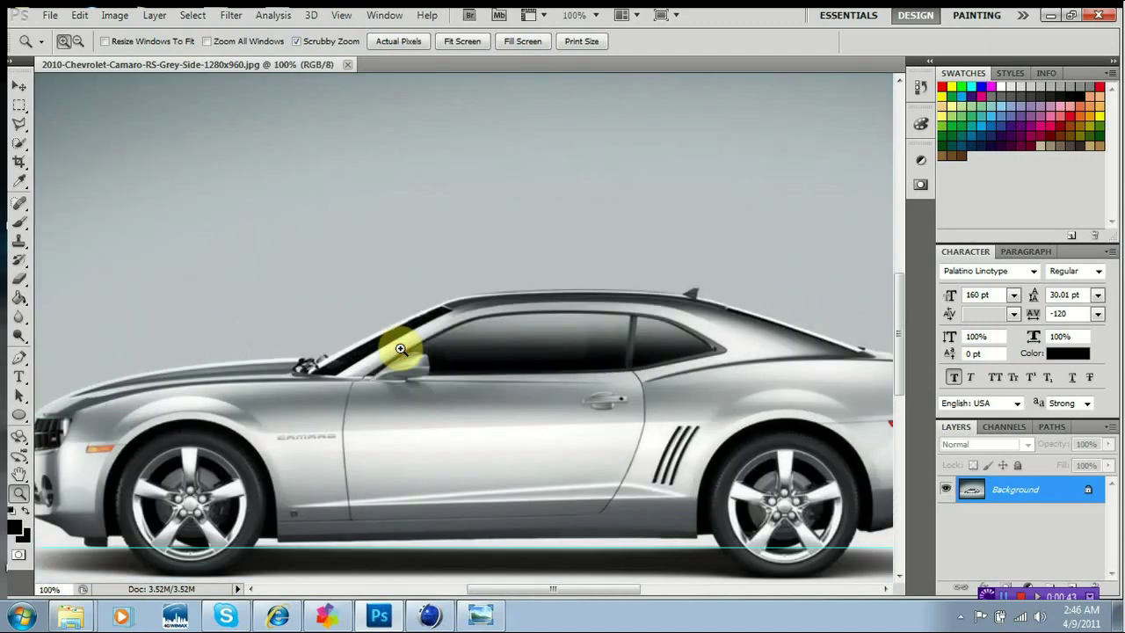
left_click(400, 349)
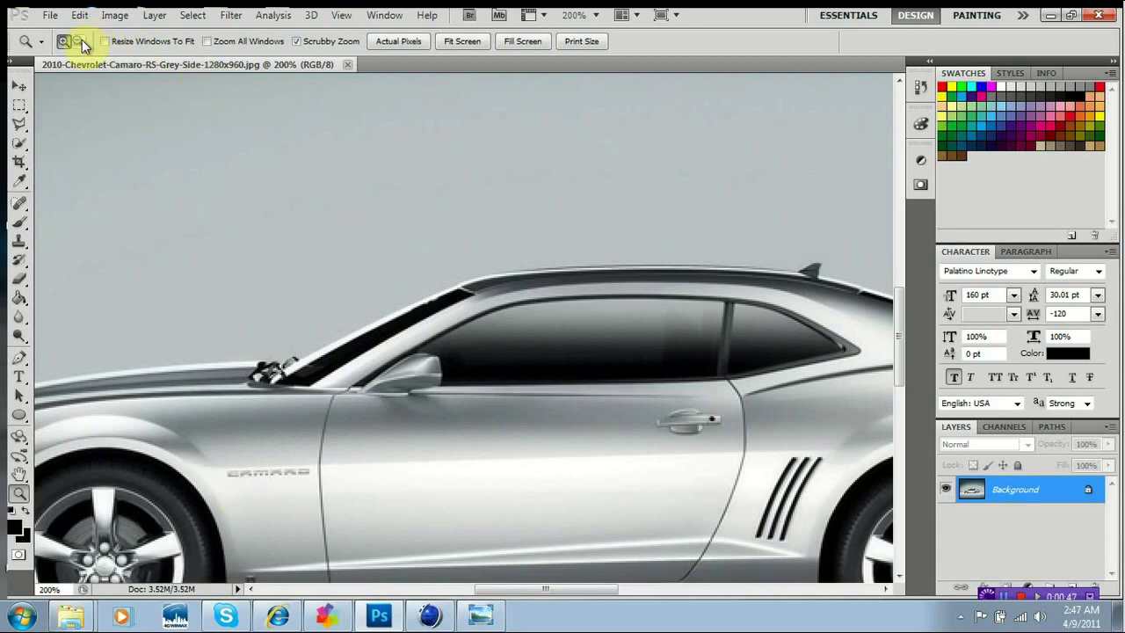
left_click(79, 41)
left_click(410, 339)
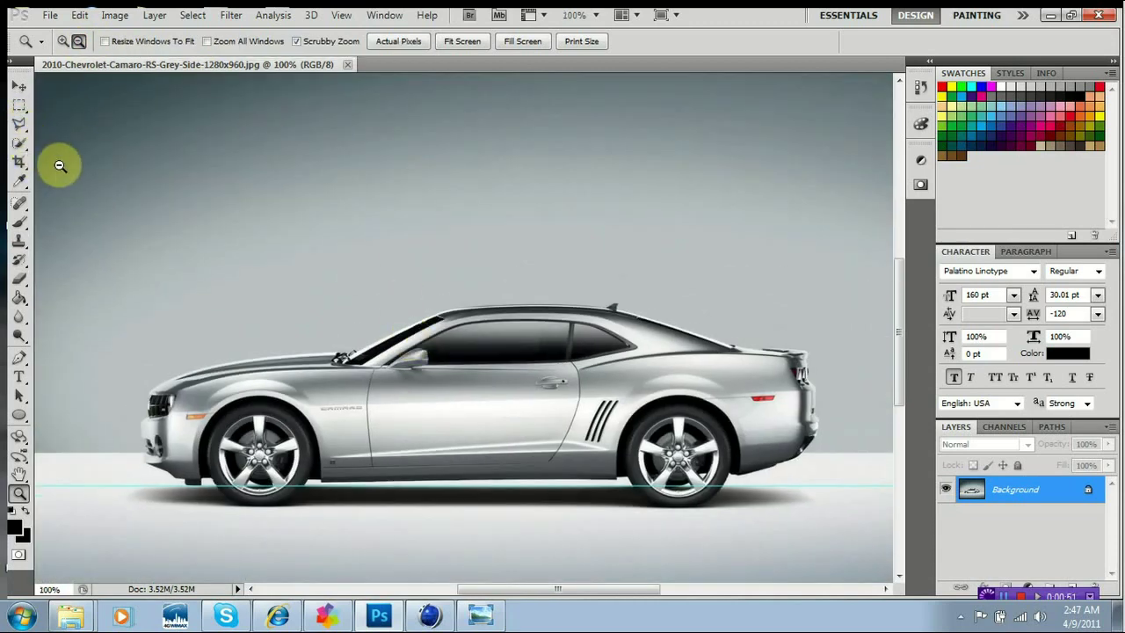
left_click(17, 128)
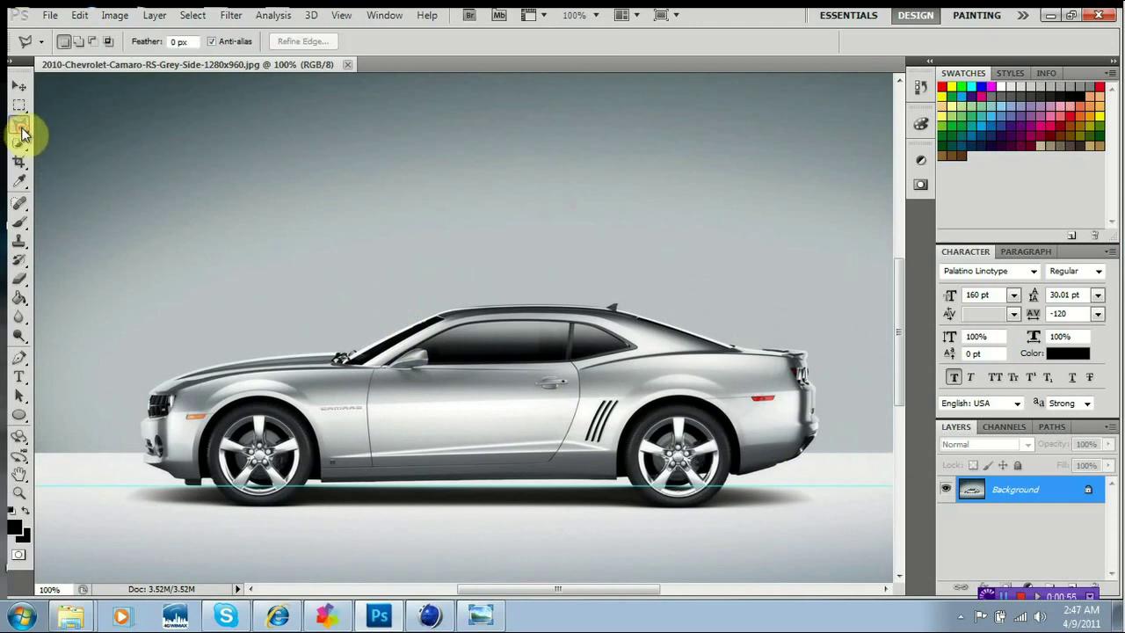
Switch from the freehand Lasso to the Polygonal Lasso Tool in the toolbox flyout.
left_click(22, 134)
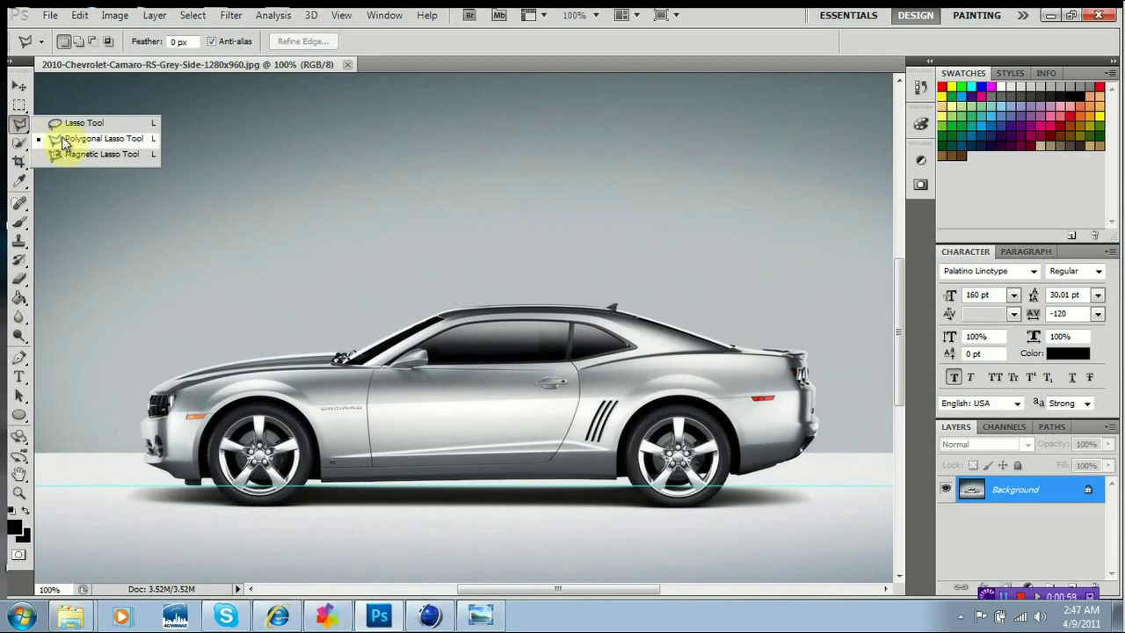
left_click(63, 142)
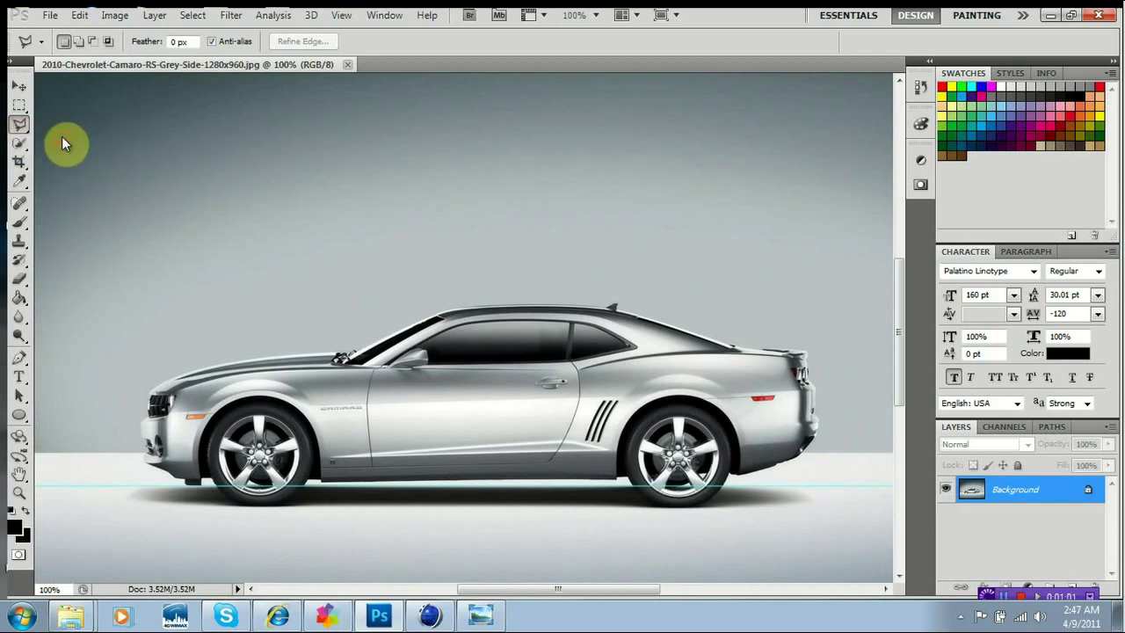
Start the polygonal outline on the hood, tracing around the front bumper to the sill.
left_click(335, 350)
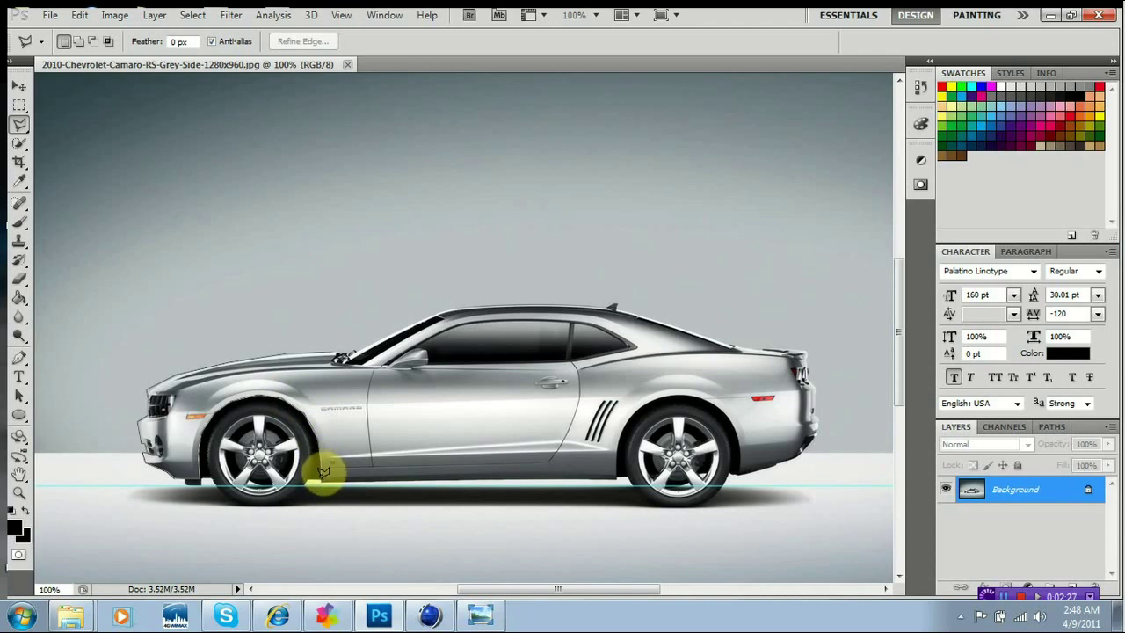
Extend the outline along the lower sill and around the rear wheel to the rear bumper.
left_click(323, 475)
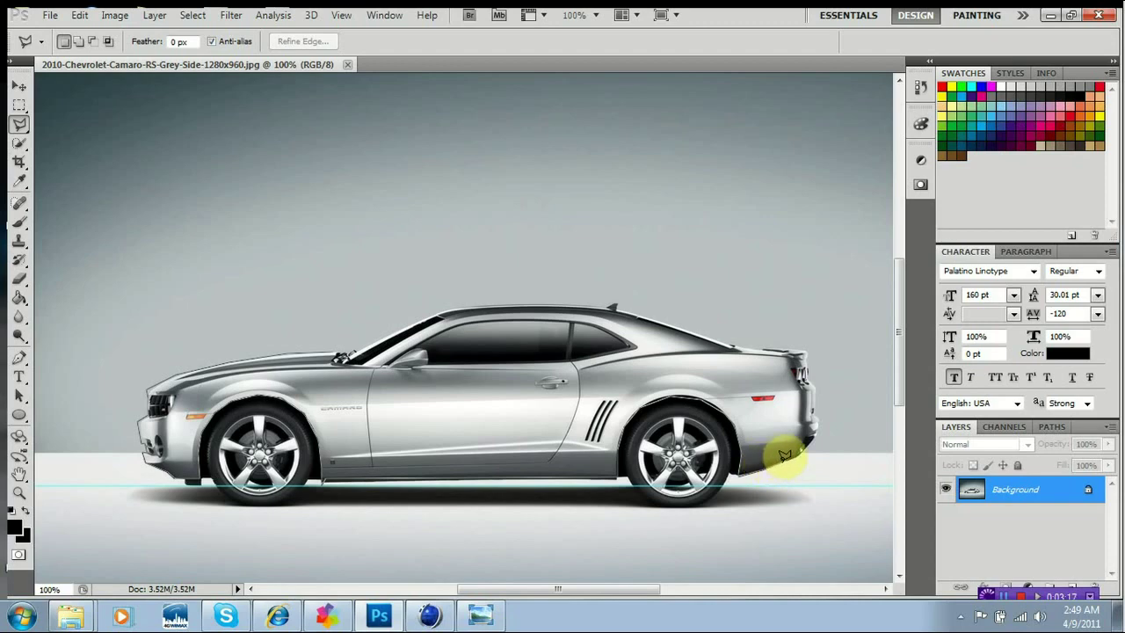
Add outline points up the rear bumper and rear edge, then along the roofline.
left_click(785, 457)
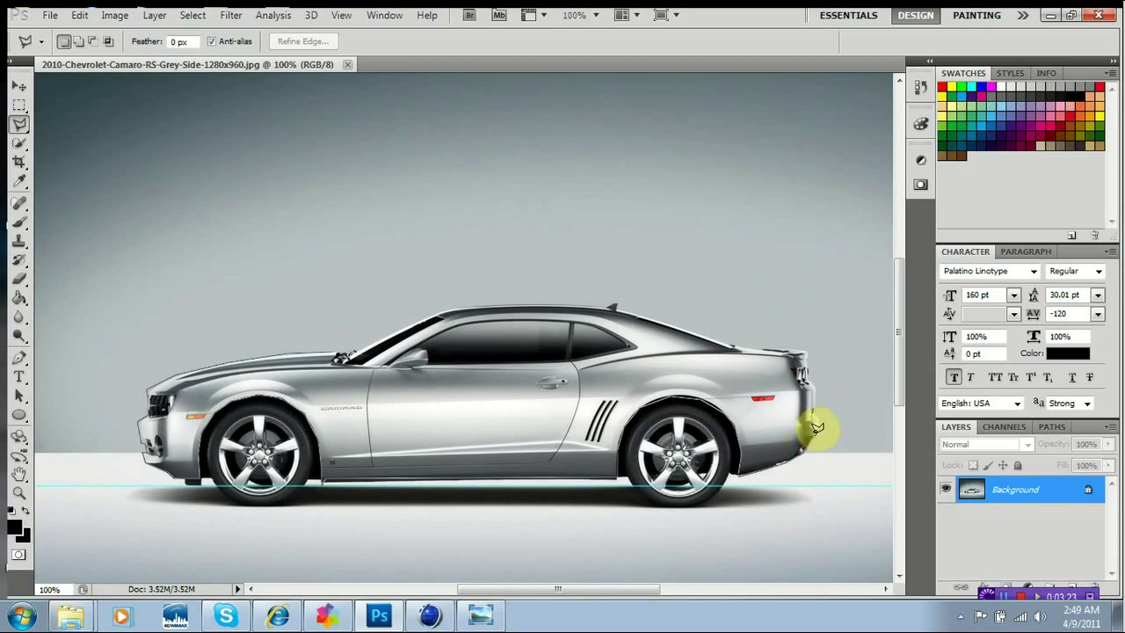
left_click(816, 426)
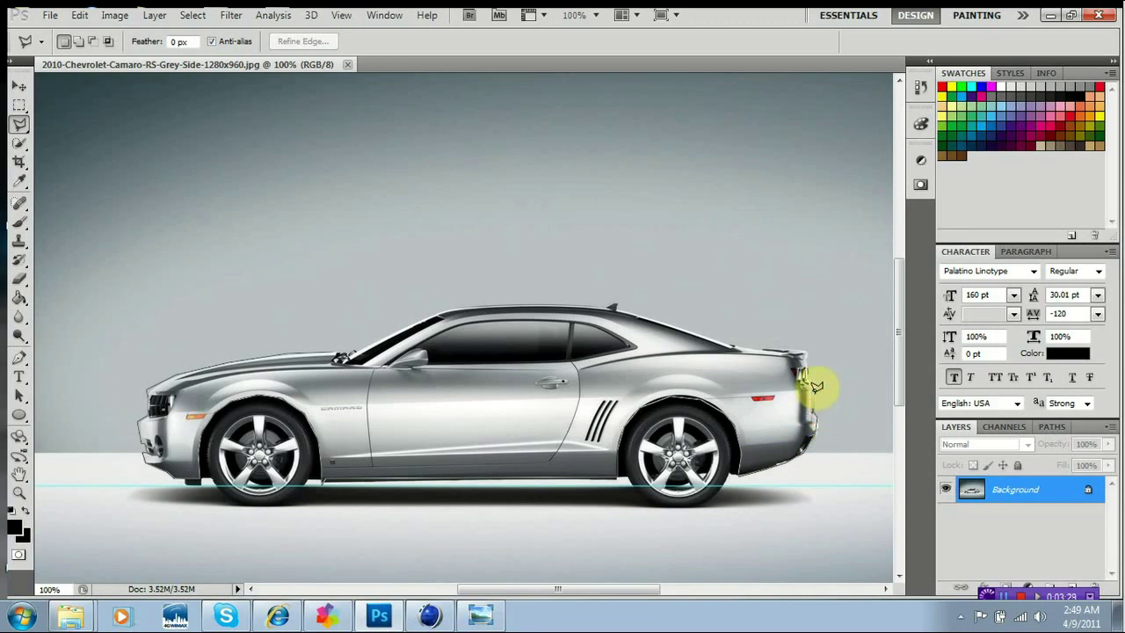
left_click(816, 378)
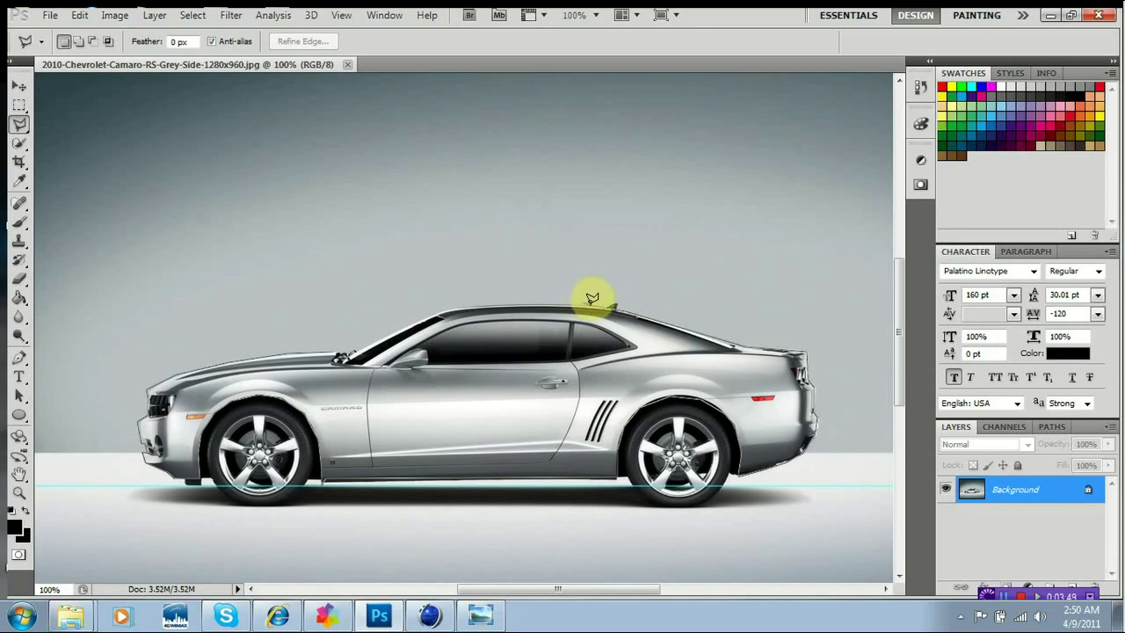
left_click(592, 301)
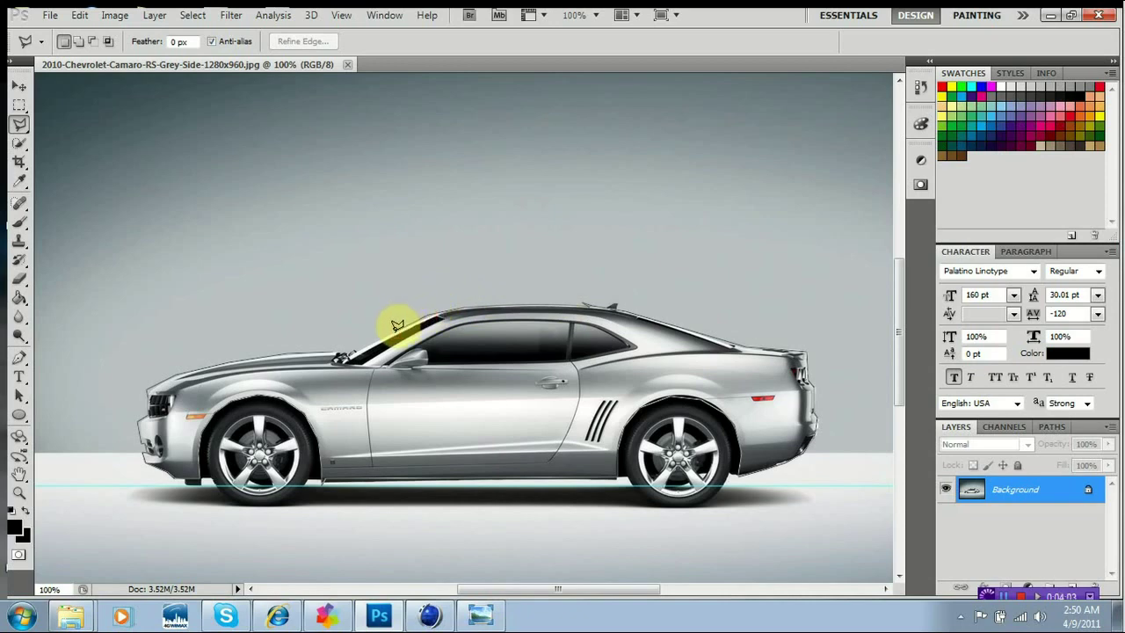
Close the polygonal outline at the hood starting point to select the entire Camaro.
left_click(336, 350)
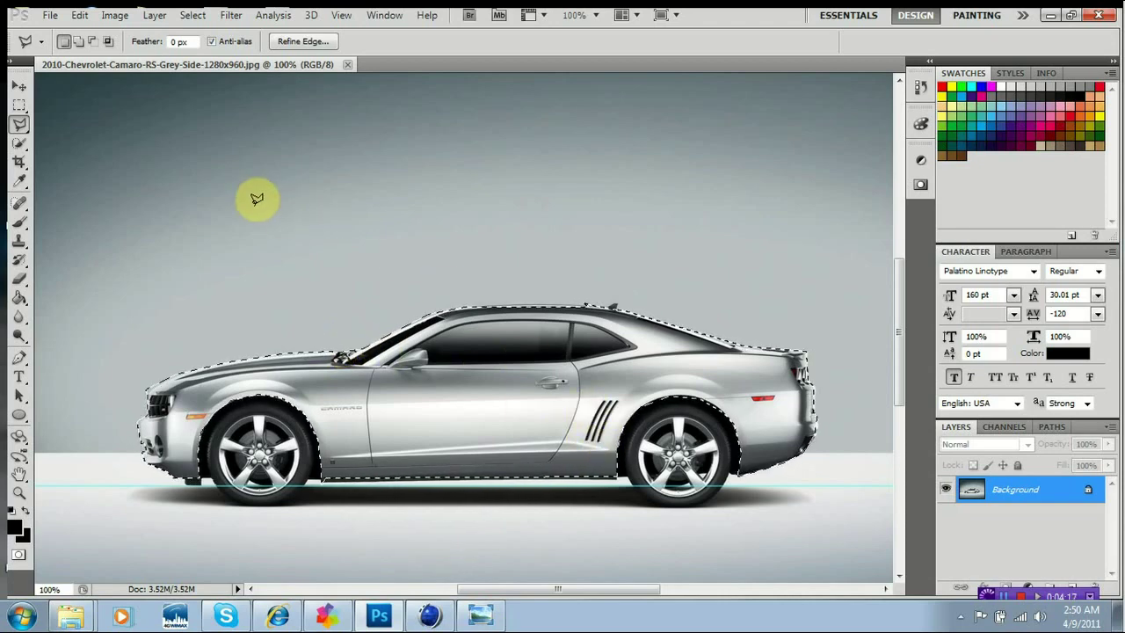
Add a 'Hue/Saturation 1' adjustment layer via Layer > New Adjustment Layer > Hue/Saturation.
left_click(158, 16)
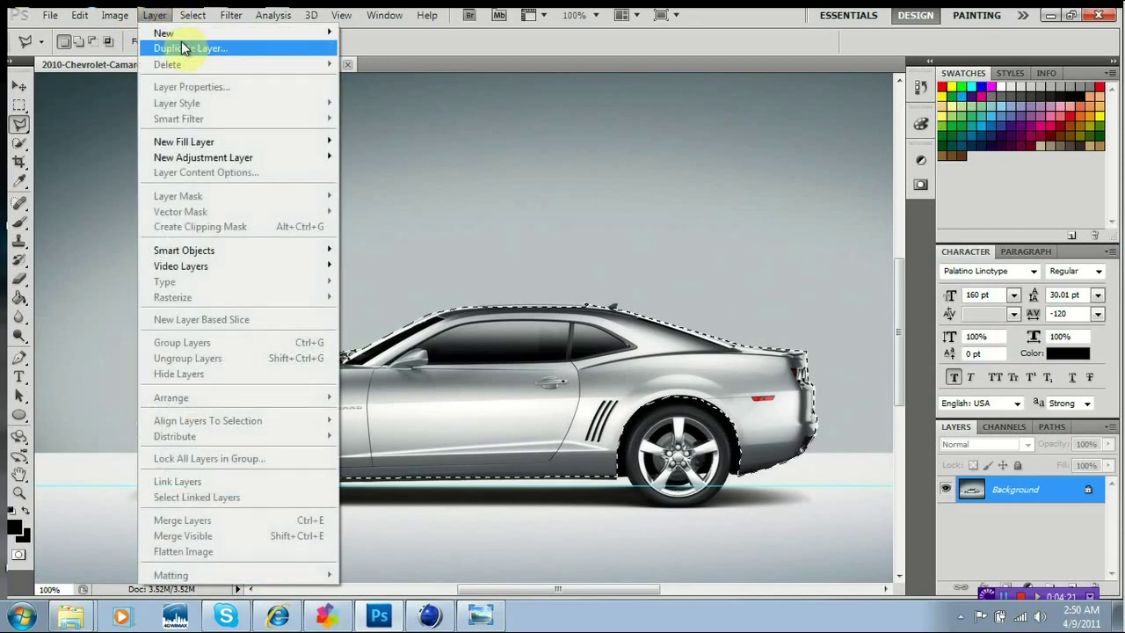
mouse_move(231, 159)
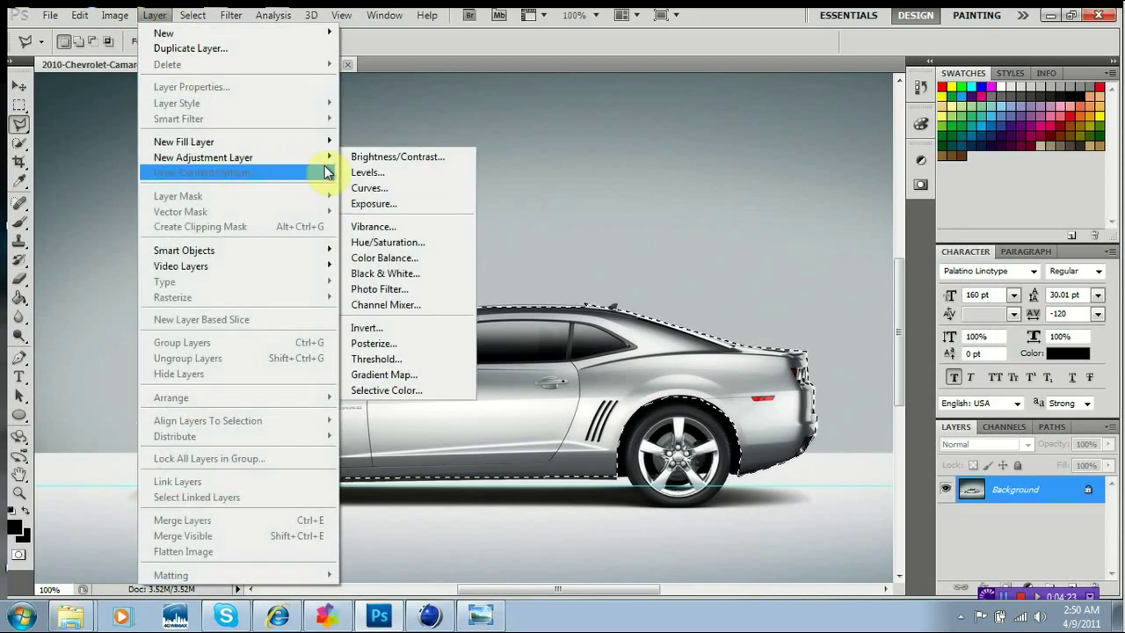
mouse_move(319, 159)
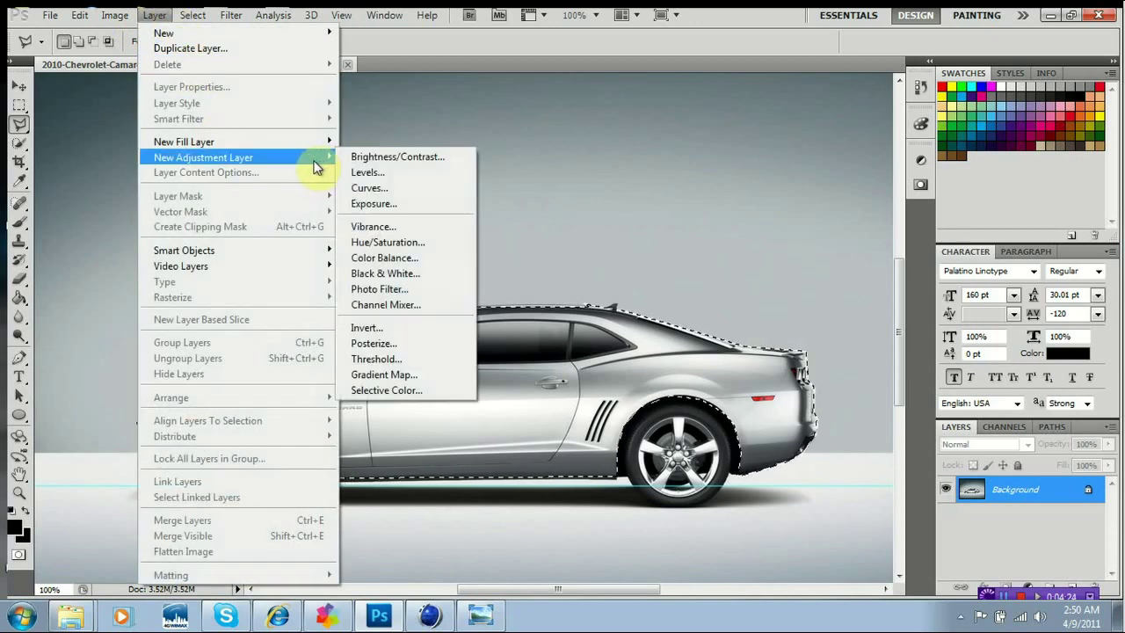
left_click(397, 249)
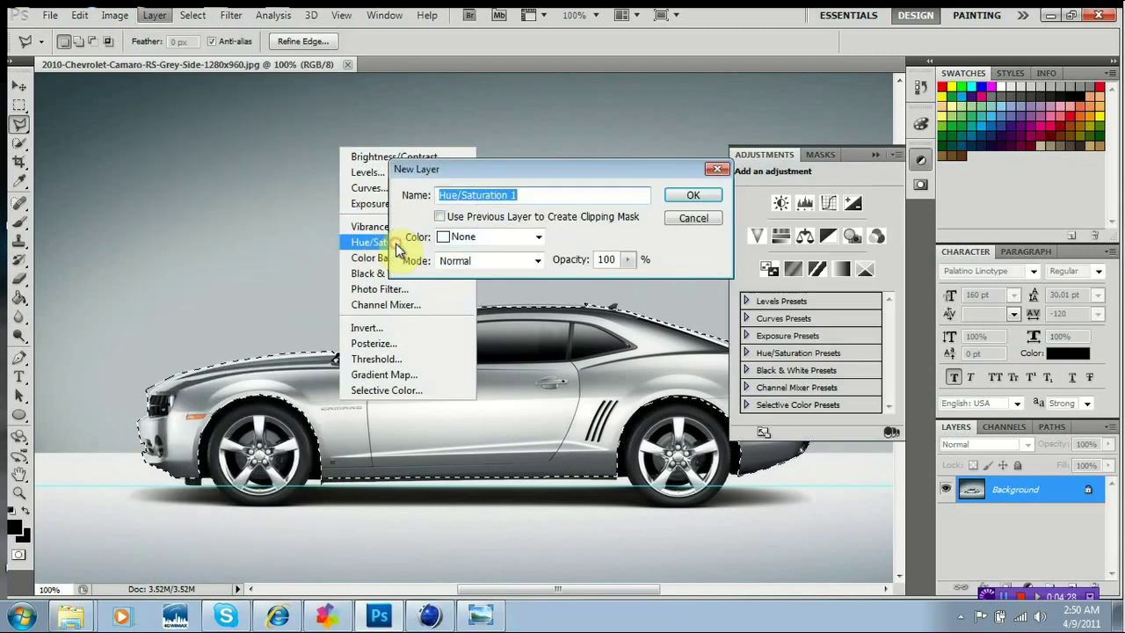
left_click(694, 198)
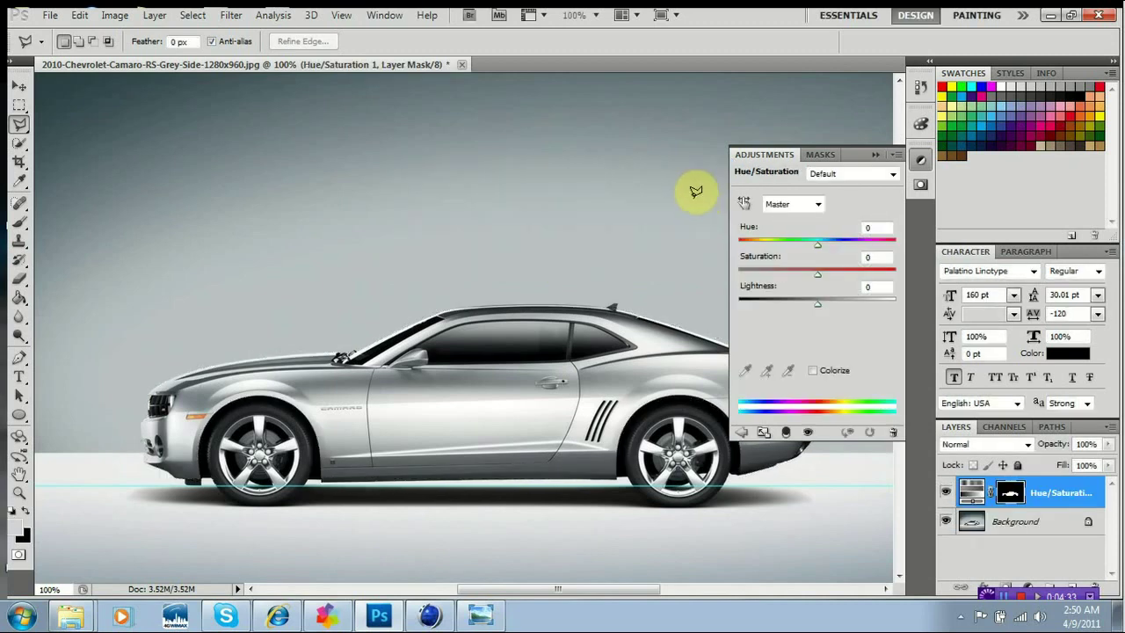
Turn on Colorize and set Hue 360 and Saturation 82 to tint the car red.
left_click(814, 371)
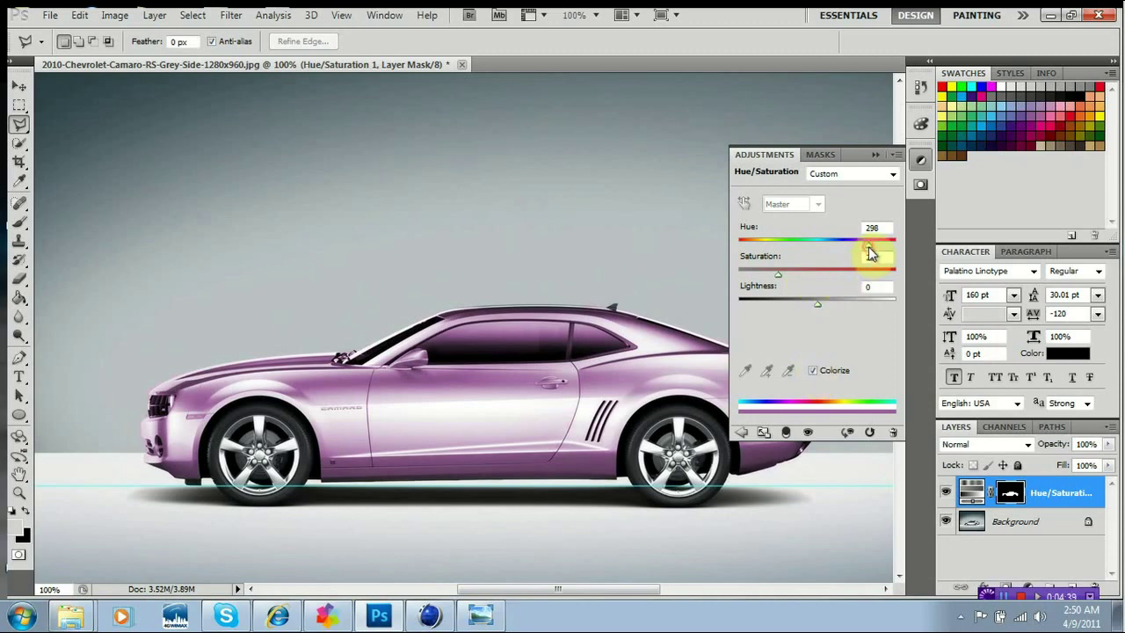
left_click_drag(870, 252, 901, 248)
left_click(779, 276)
left_click_drag(783, 276, 869, 282)
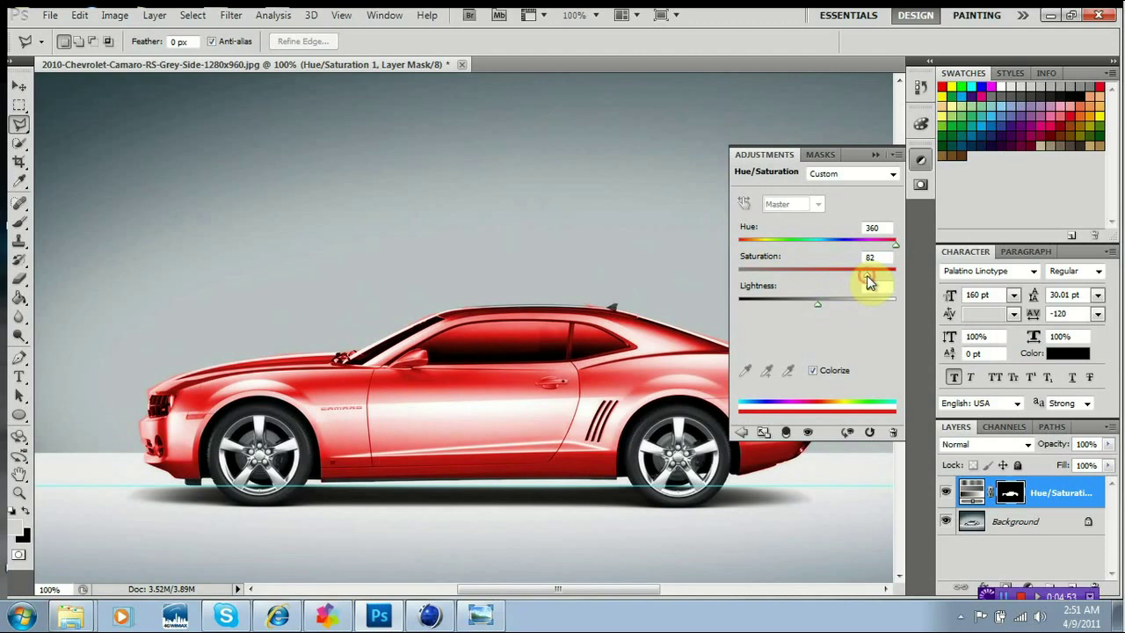
left_click(874, 155)
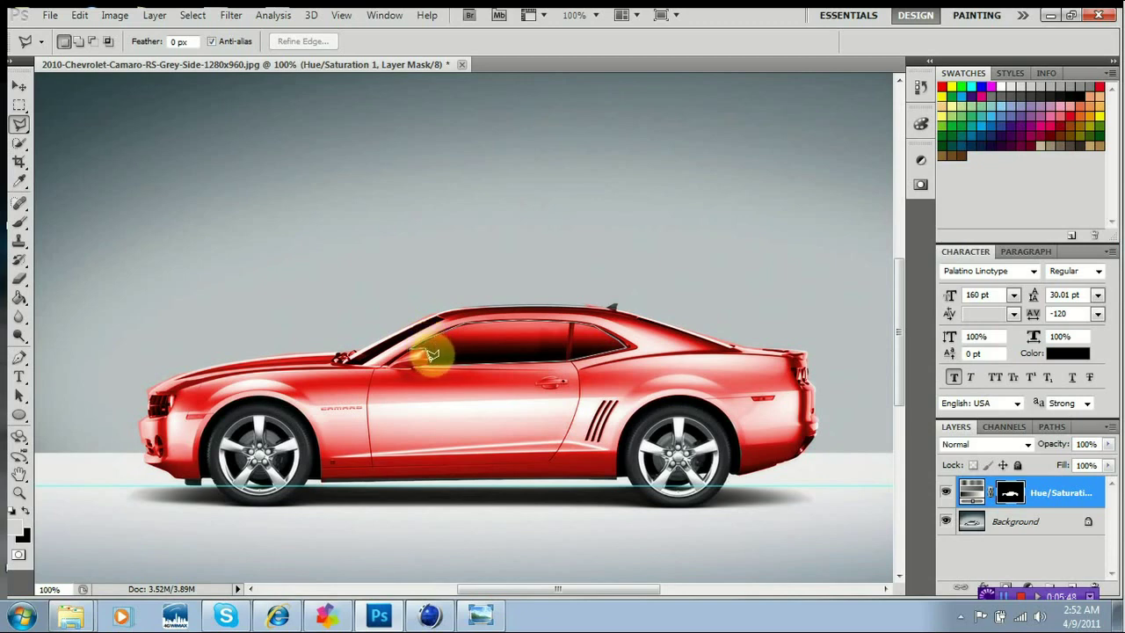
Close the polygonal selection around the Camaro's side windows.
left_click(430, 359)
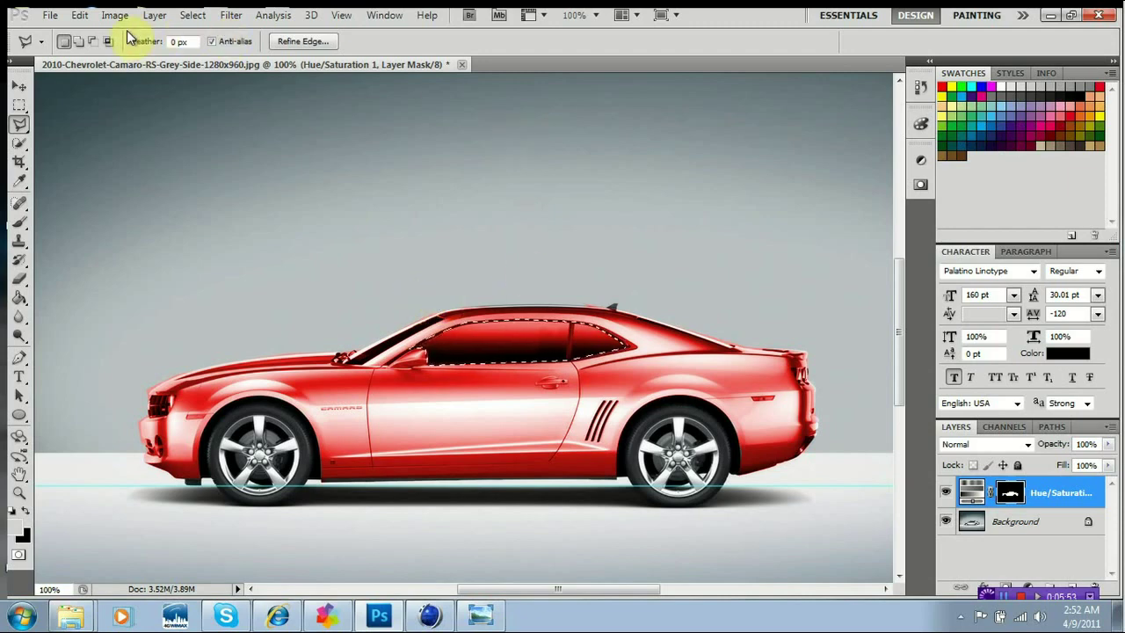
Add a Hue/Saturation 2 adjustment layer masked to the side-window selection.
left_click(153, 15)
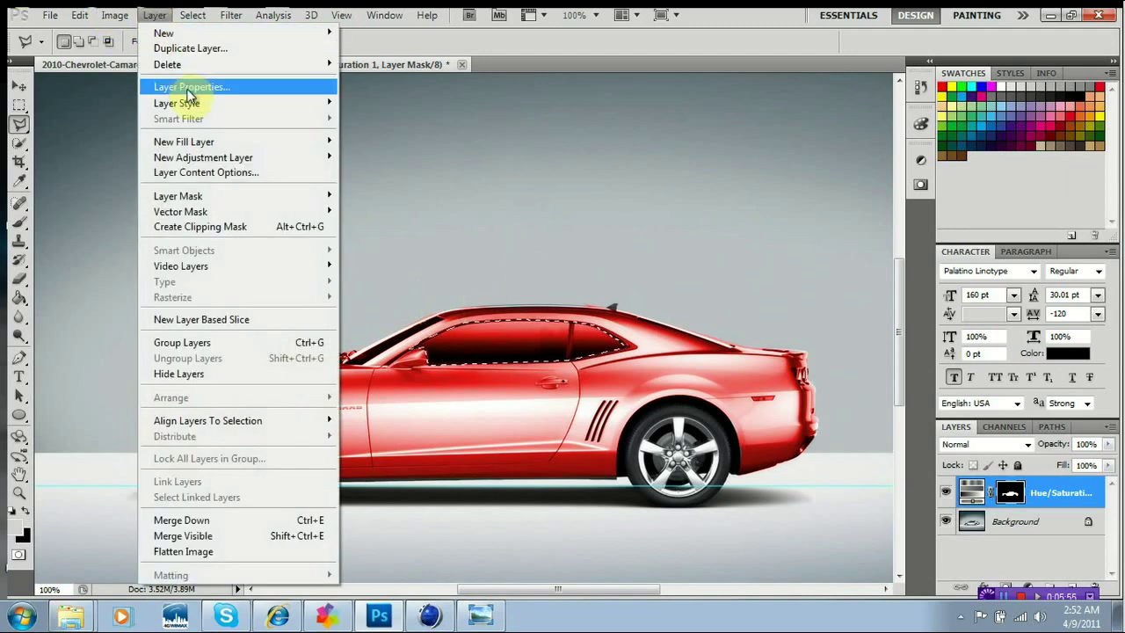
mouse_move(205, 148)
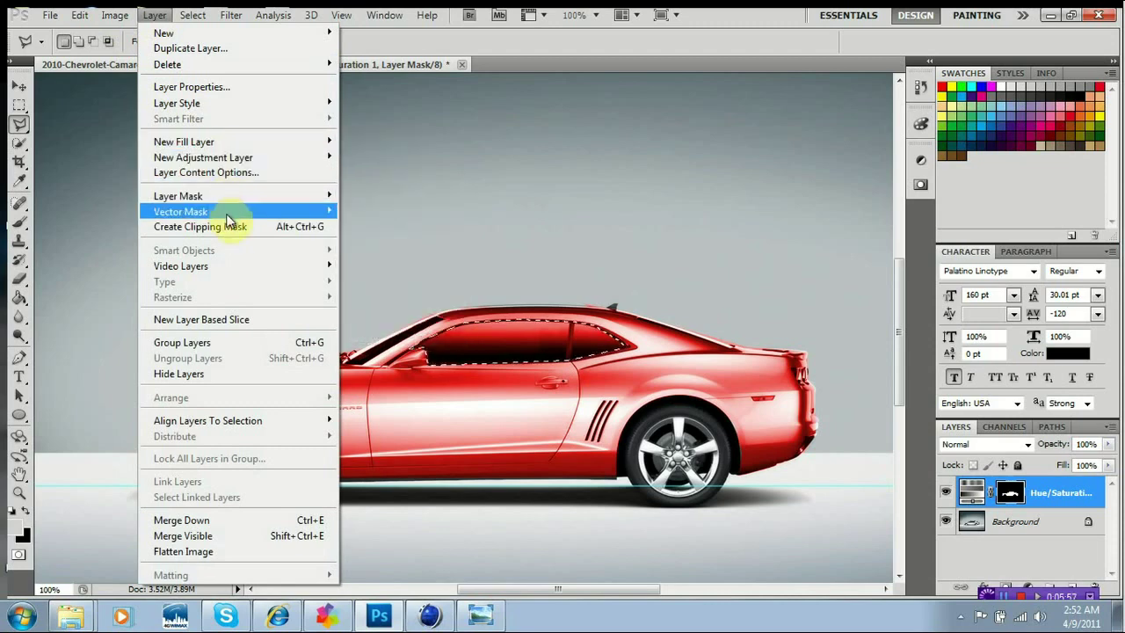
mouse_move(218, 215)
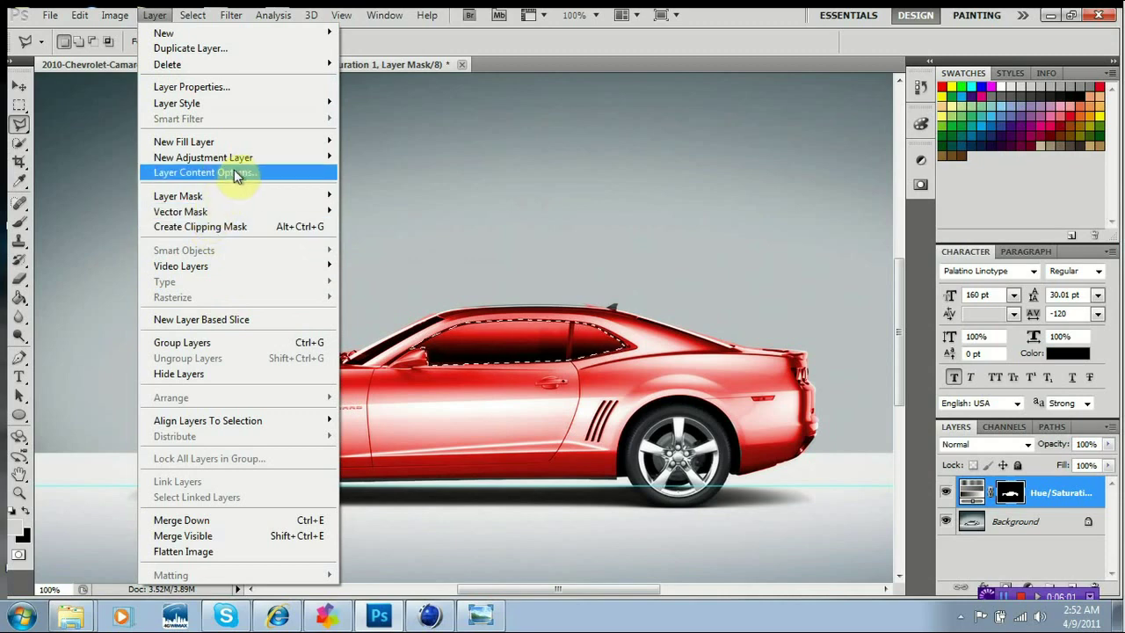
mouse_move(239, 156)
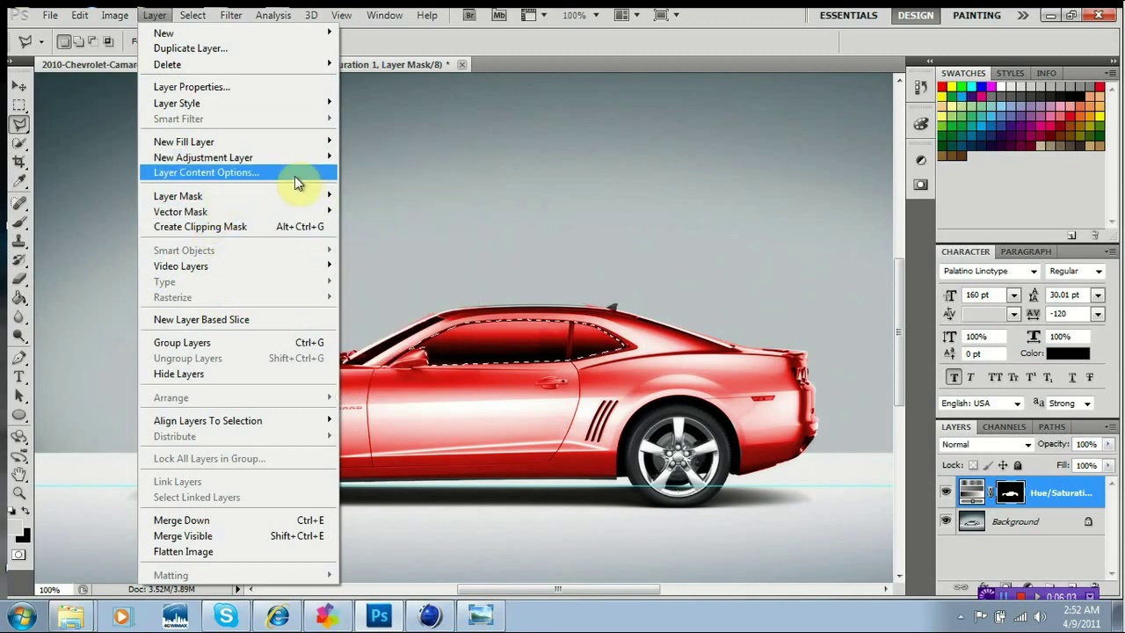
left_click(381, 243)
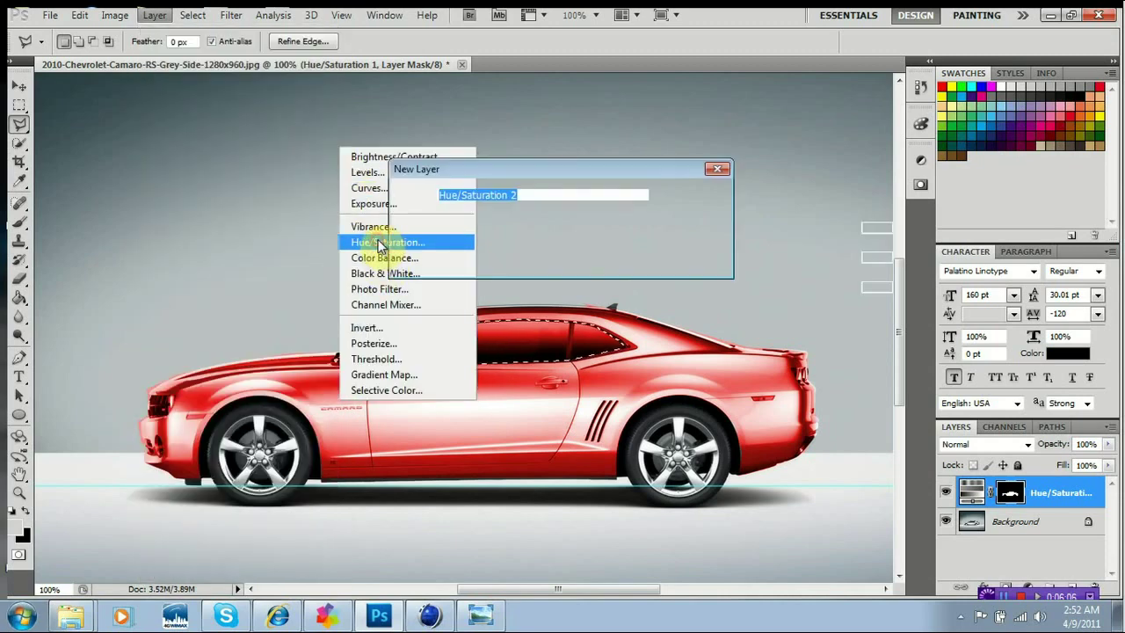
left_click(688, 196)
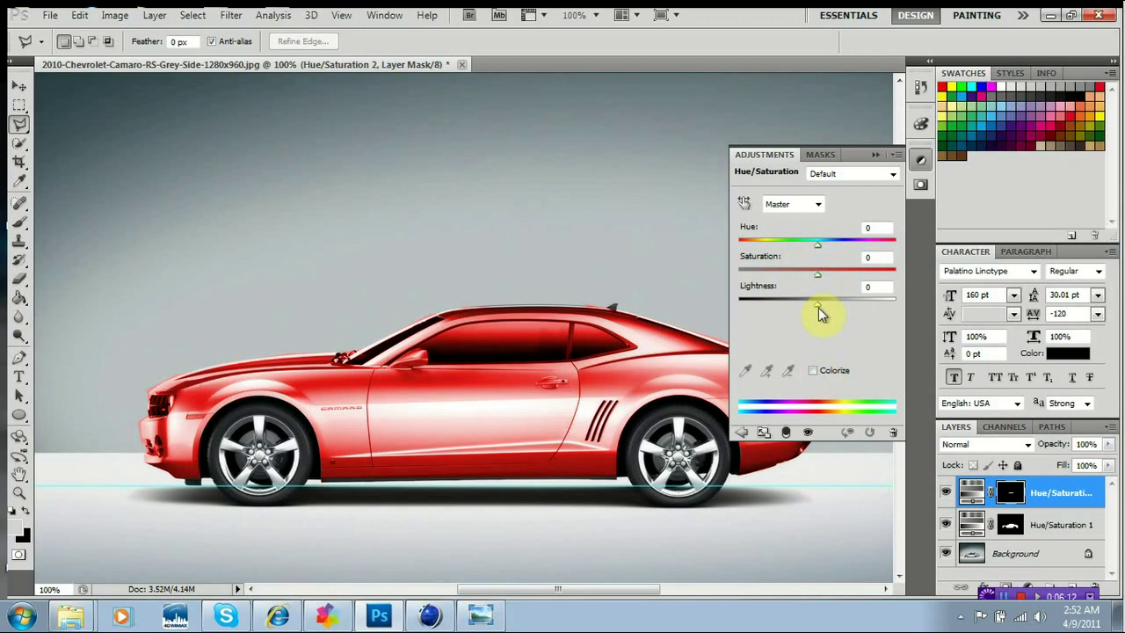
Give Hue/Saturation 2 Saturation -100 and Lightness +4 so the windows turn dark grey, then collapse the Adjustments panel.
mouse_move(817, 307)
left_mouse_down()
mouse_move(736, 308)
mouse_move(849, 299)
mouse_move(890, 308)
mouse_move(868, 304)
left_mouse_up()
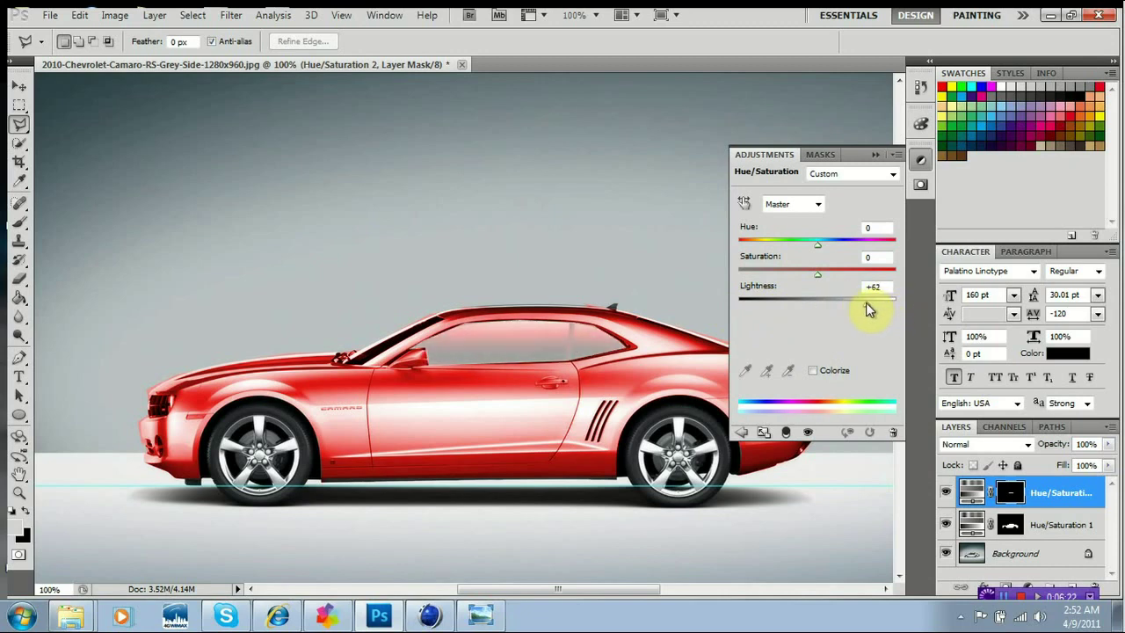
left_click_drag(819, 273, 786, 278)
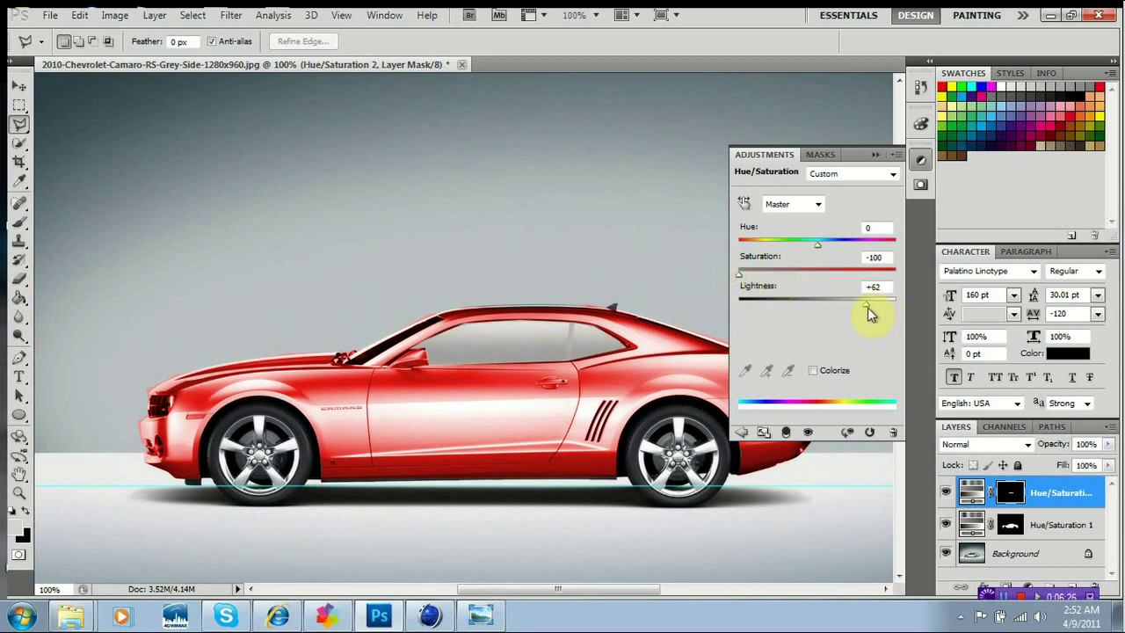
left_click_drag(868, 305, 819, 308)
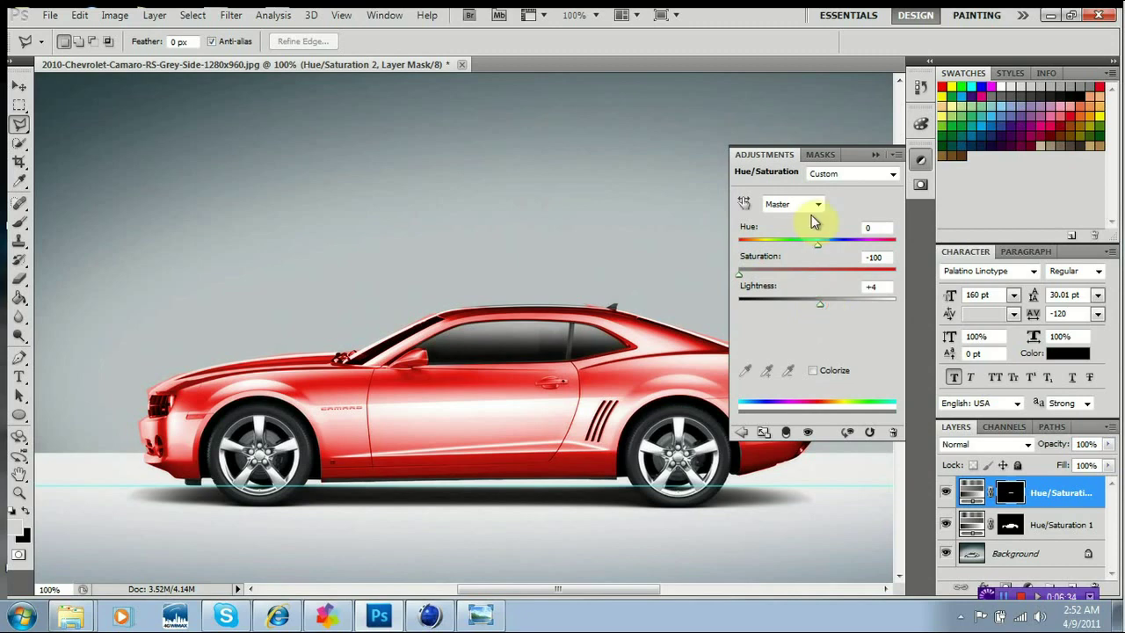
left_click(875, 148)
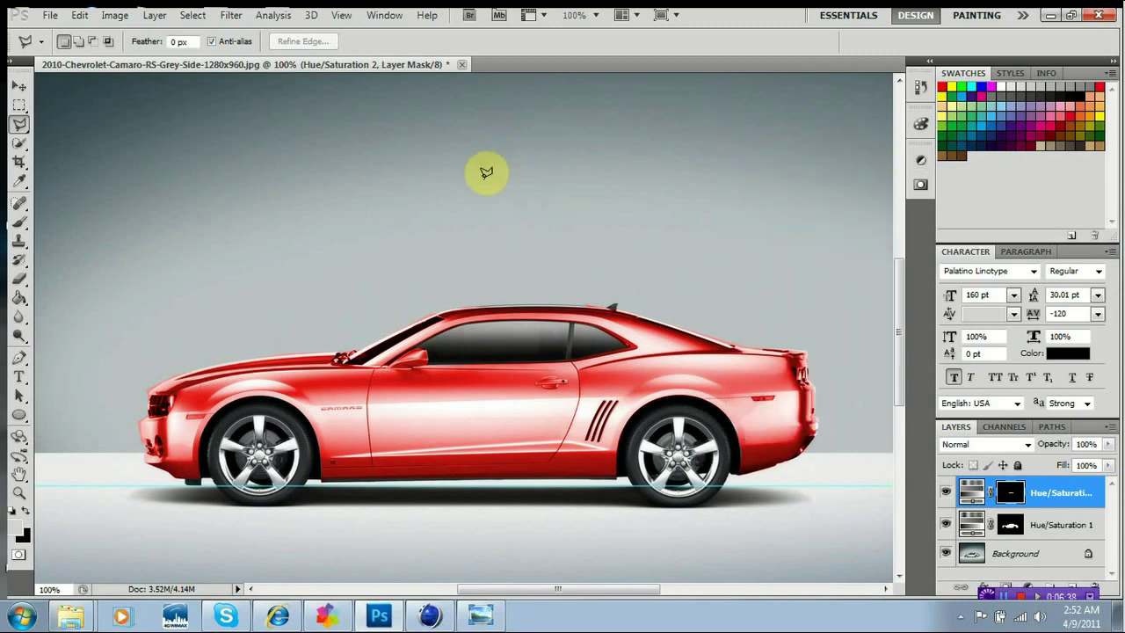